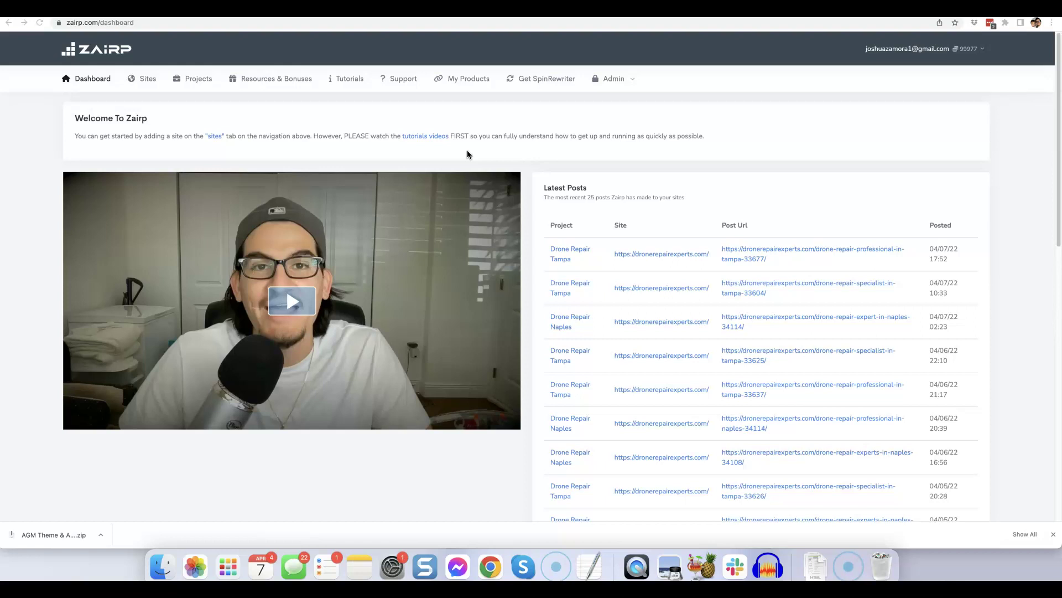
click(607, 164)
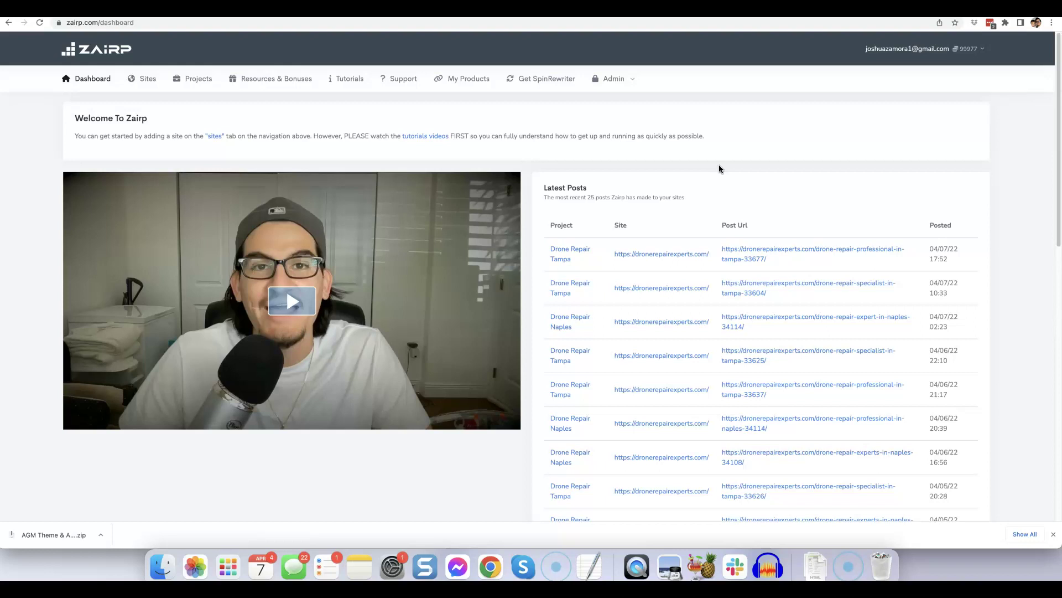
click(720, 168)
click(726, 168)
scroll(747, 161, down, 1)
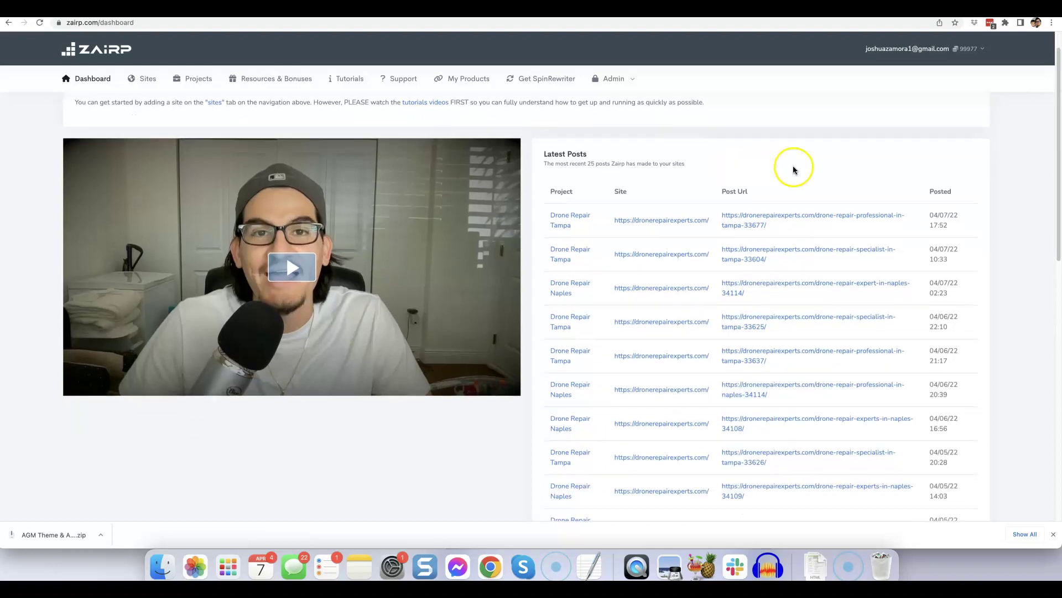
scroll(763, 157, up, 1)
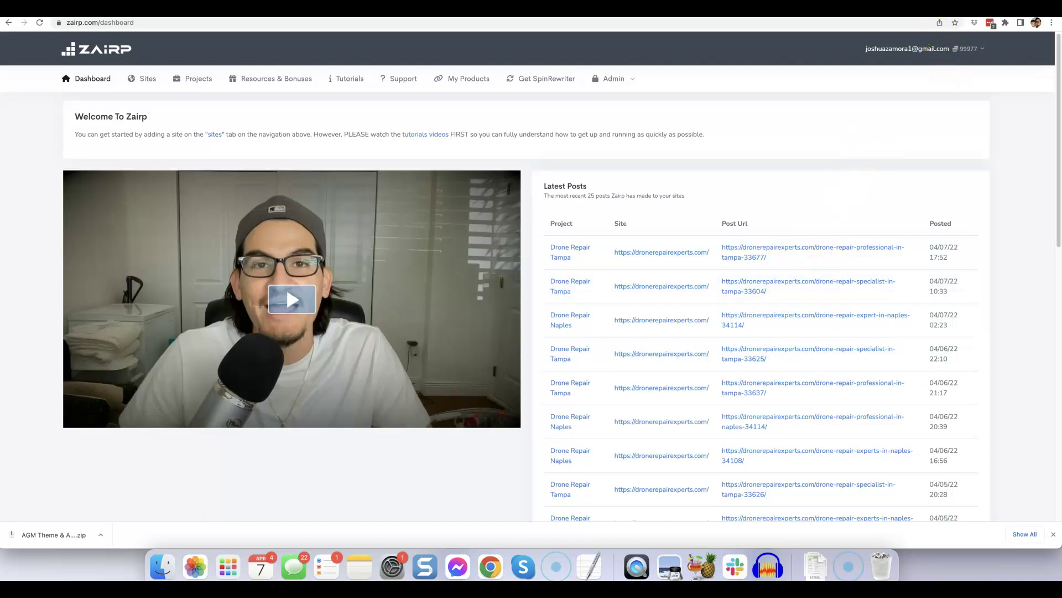
Switch to the Drone Repair Experts front page and look over its Florida map, search filters and New Listings
click(930, 23)
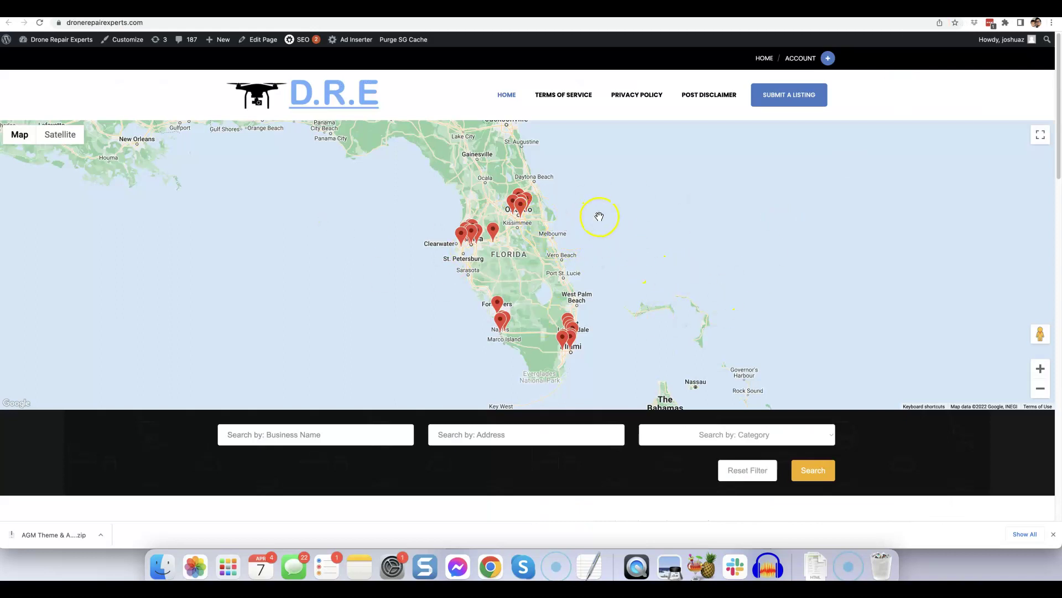
scroll(603, 218, down, 1)
scroll(604, 218, down, 6)
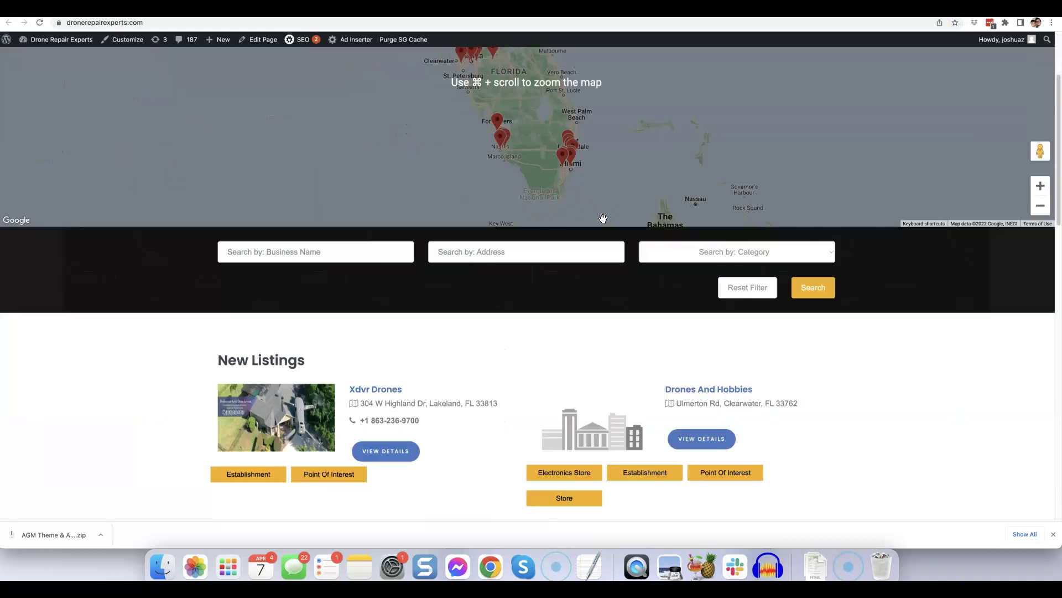
scroll(487, 253, up, 6)
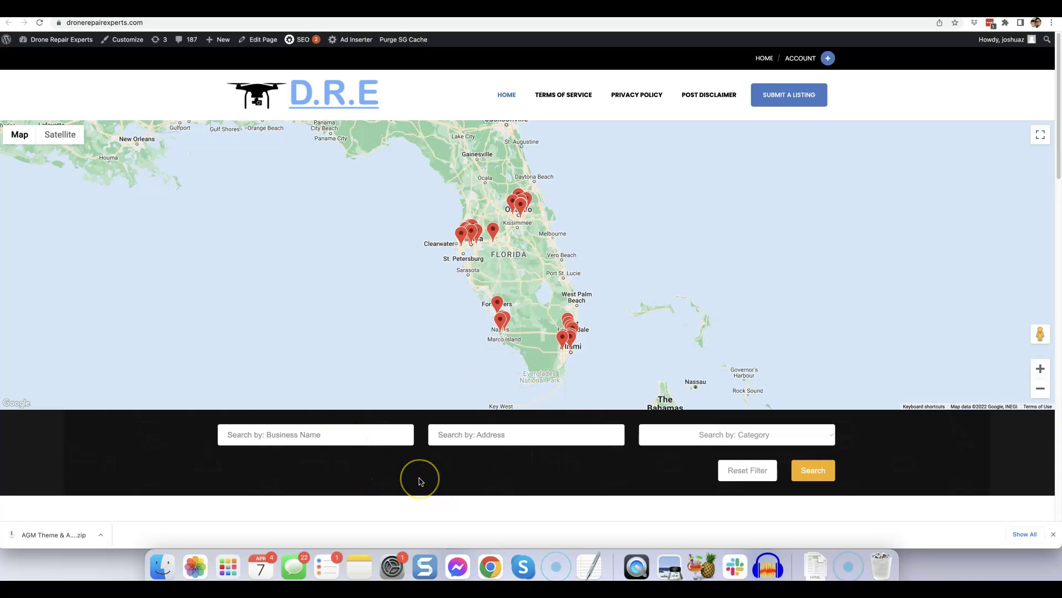
scroll(419, 481, down, 5)
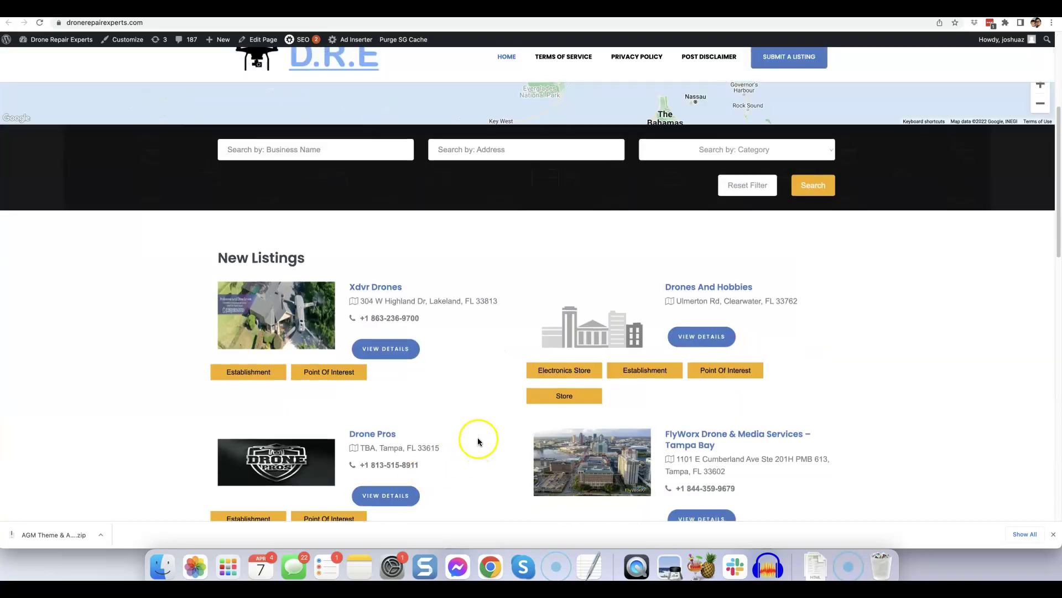
scroll(493, 426, down, 2)
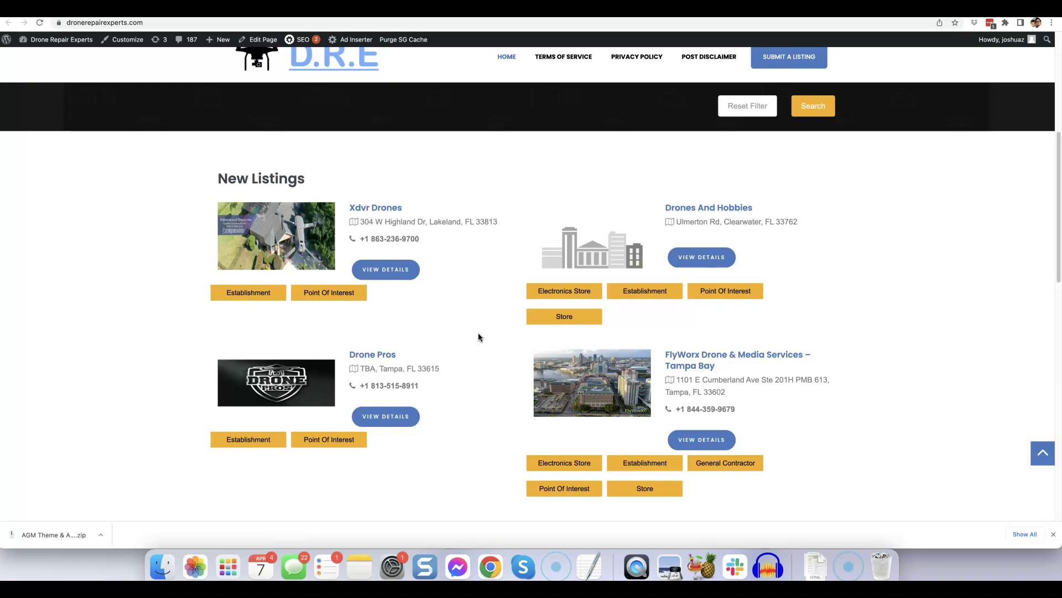
scroll(478, 335, up, 7)
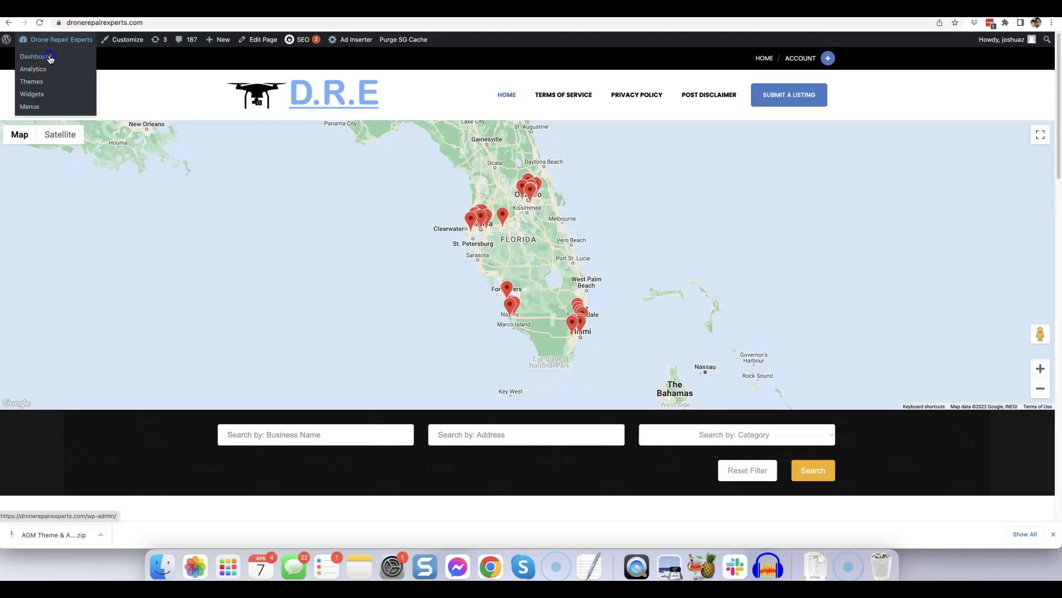
Open the WordPress dashboard of the Drone Repair Experts site in a separate tab
click(35, 56)
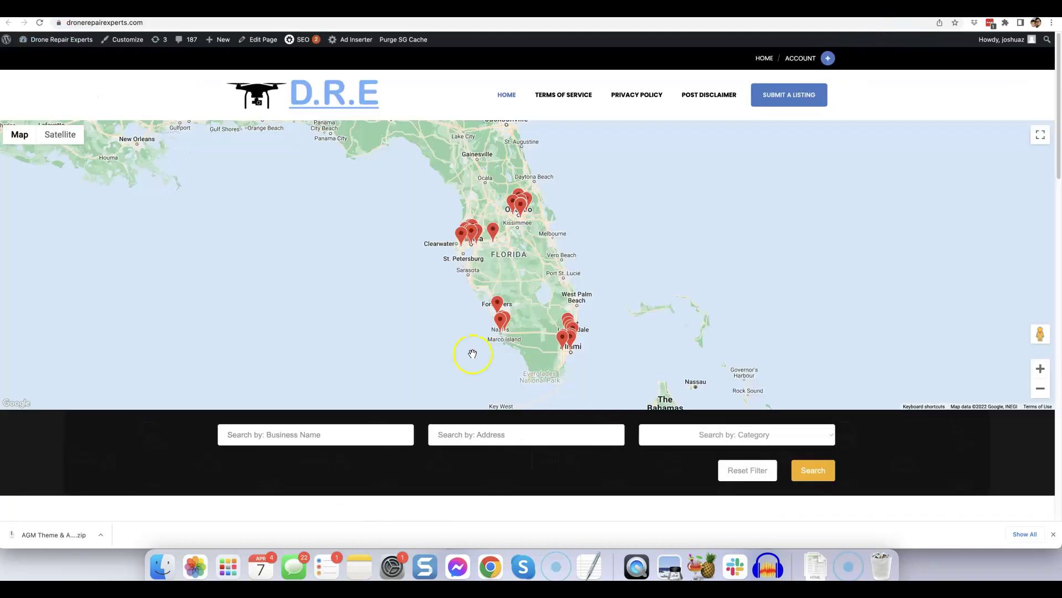
Examine the business details under New Listings on the front page, and inspect the map's coverage up to the Jacksonville area
scroll(548, 486, down, 10)
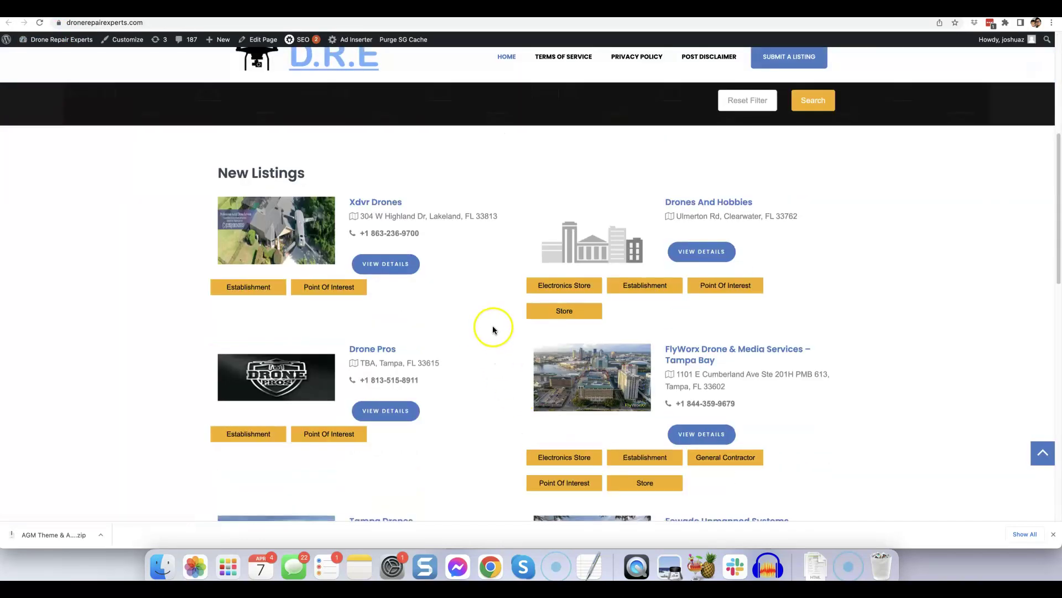
scroll(488, 310, down, 1)
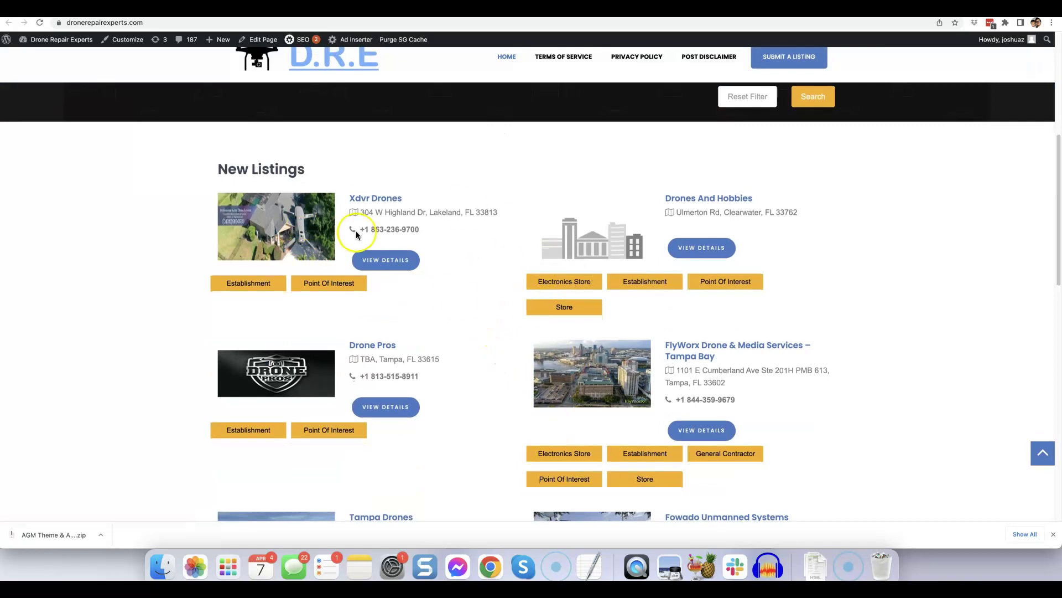
scroll(507, 238, down, 2)
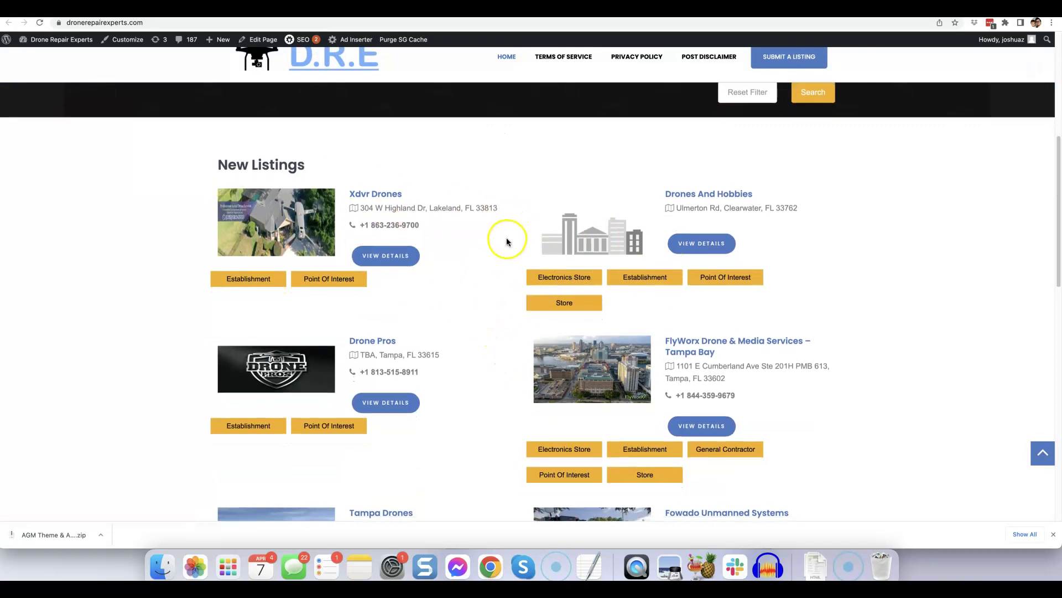
scroll(508, 242, down, 1)
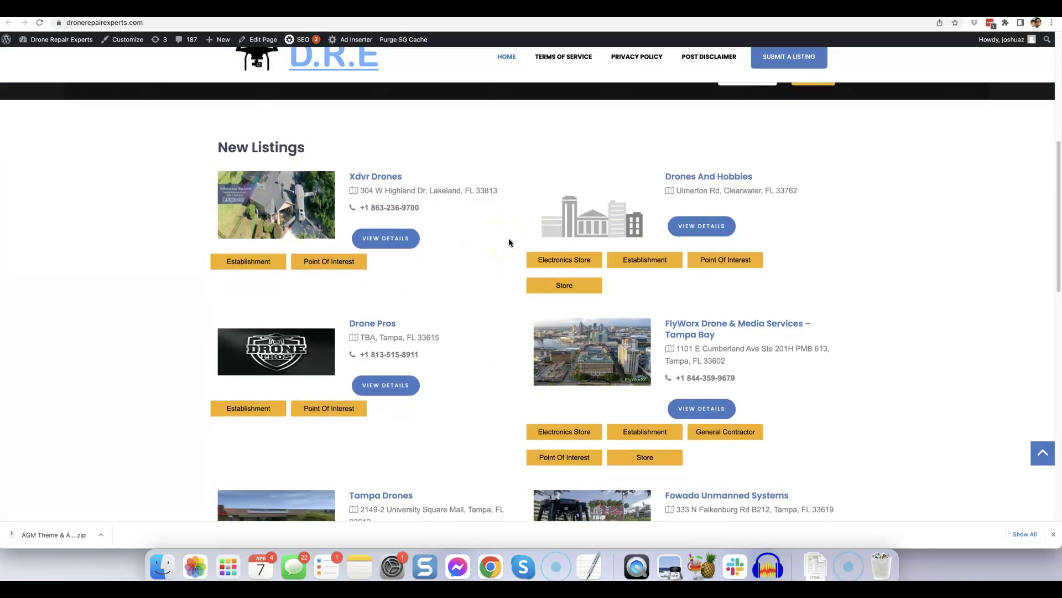
scroll(510, 242, down, 2)
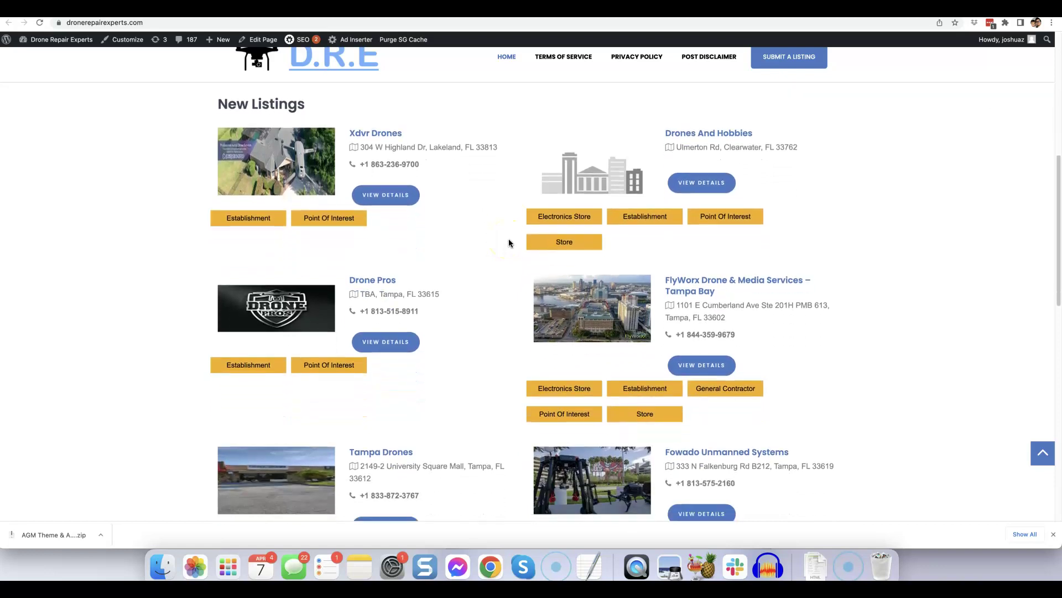
scroll(509, 242, up, 3)
scroll(509, 243, up, 1)
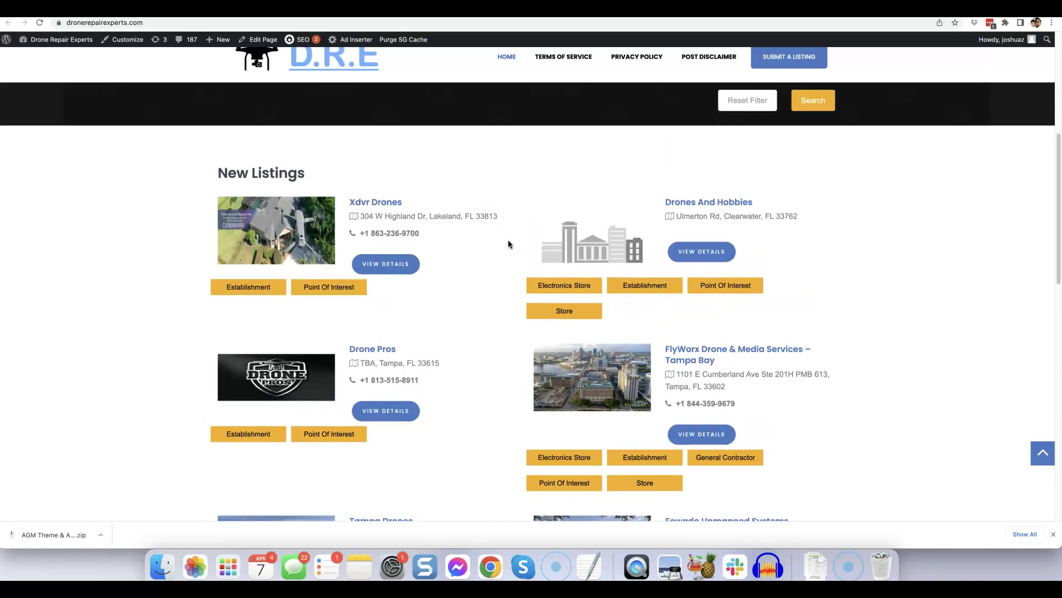
scroll(507, 242, up, 10)
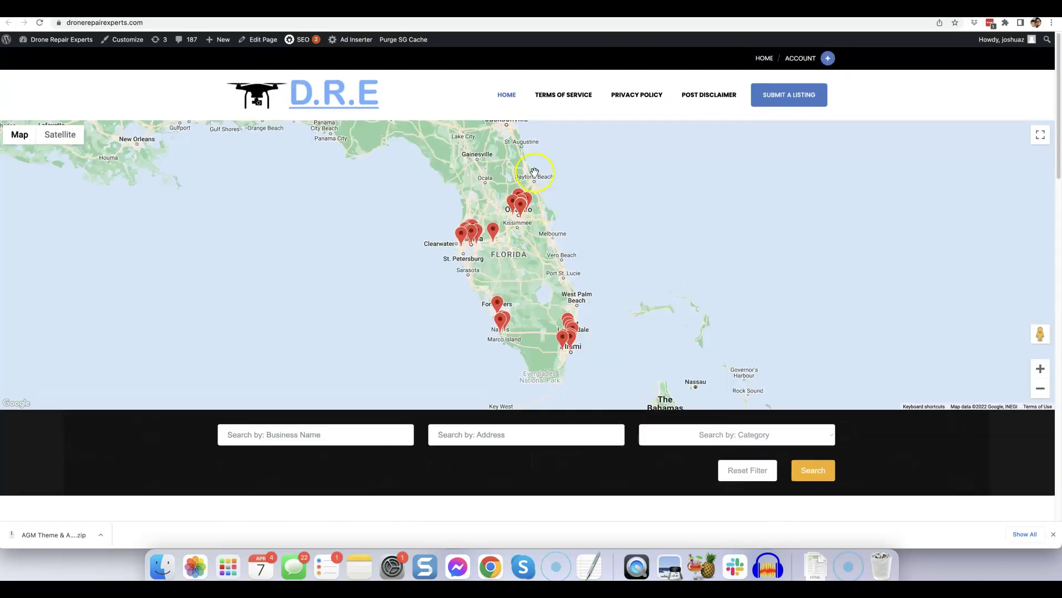
click(563, 340)
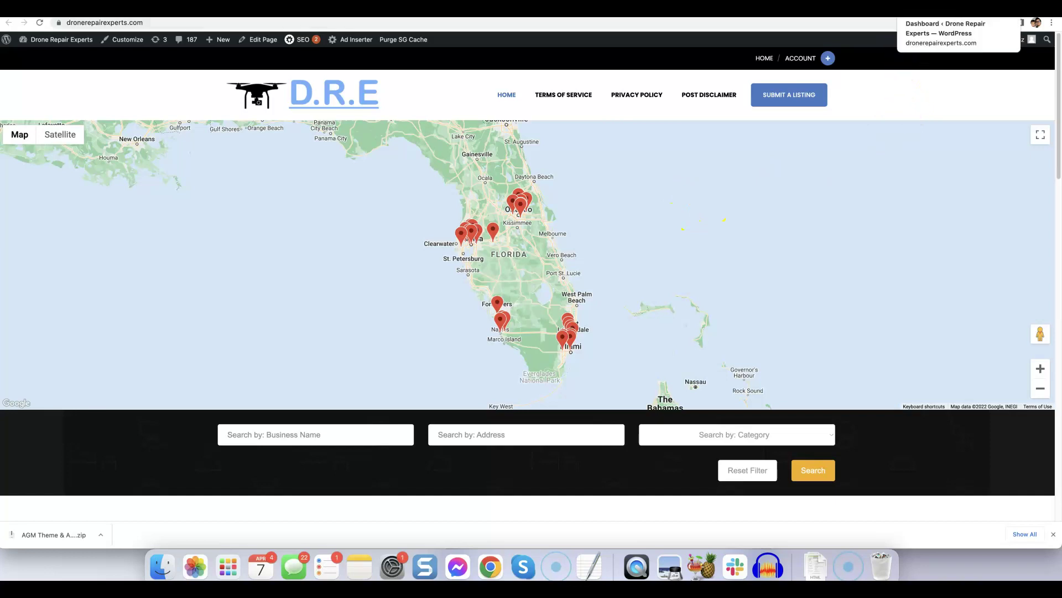
drag(595, 178, 636, 273)
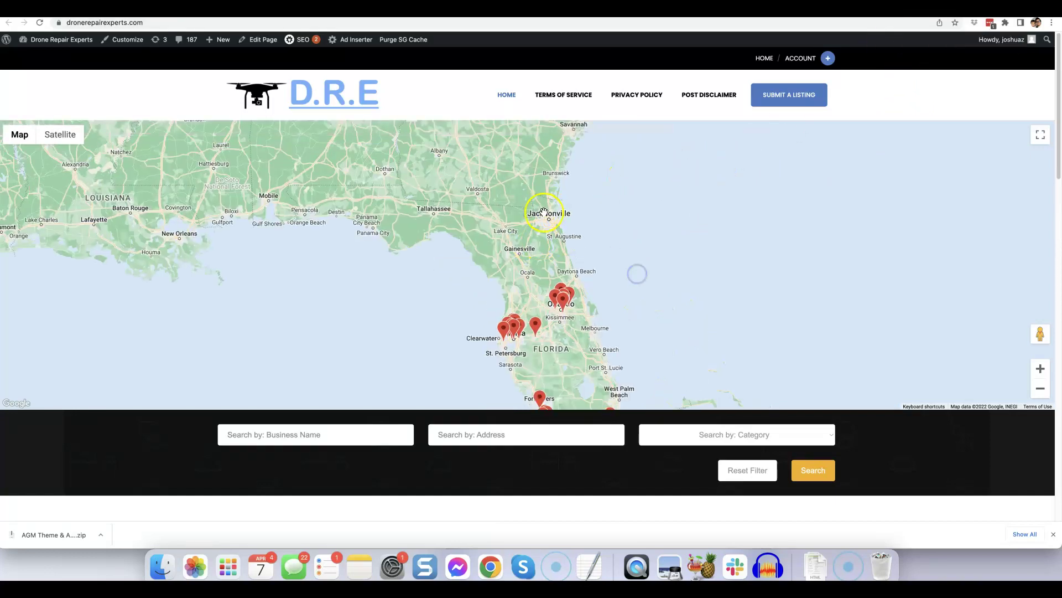
In the WordPress dashboard, open the Find & Import page of the Automated Lead Importer
click(913, 9)
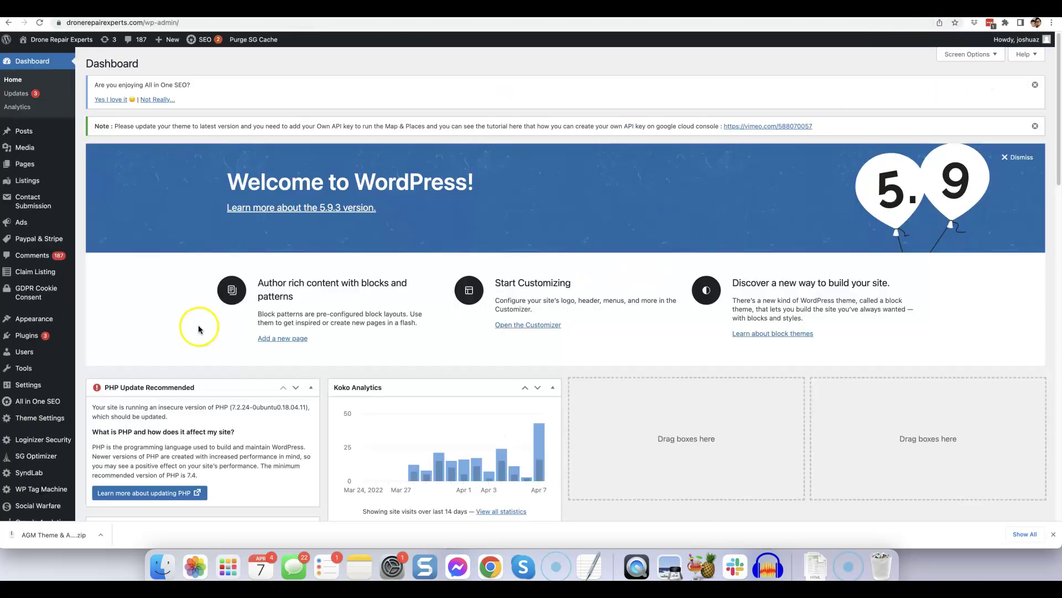
mouse_move(59, 351)
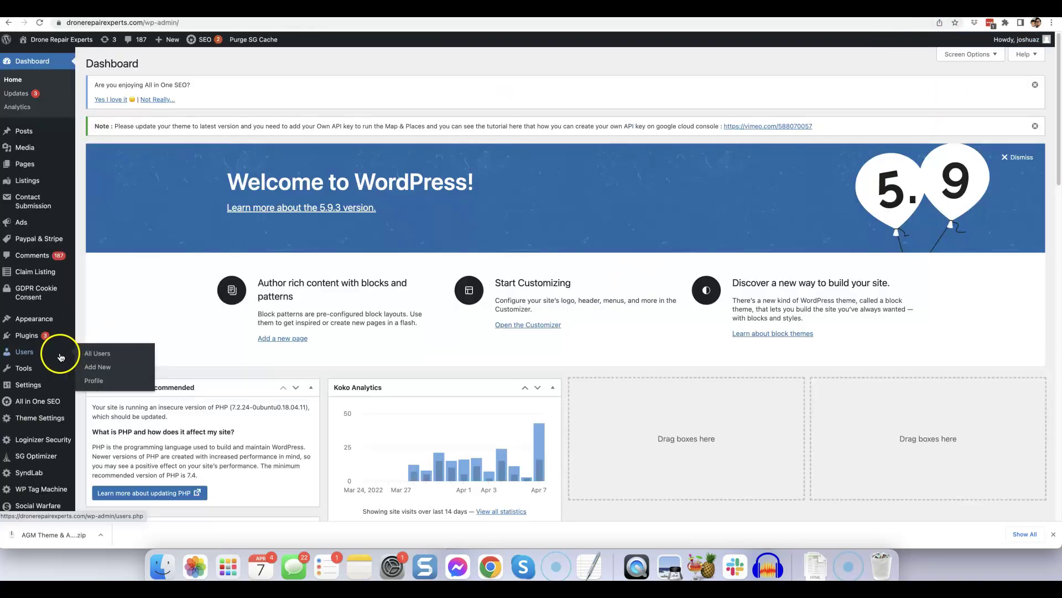
scroll(54, 362, down, 2)
mouse_move(57, 470)
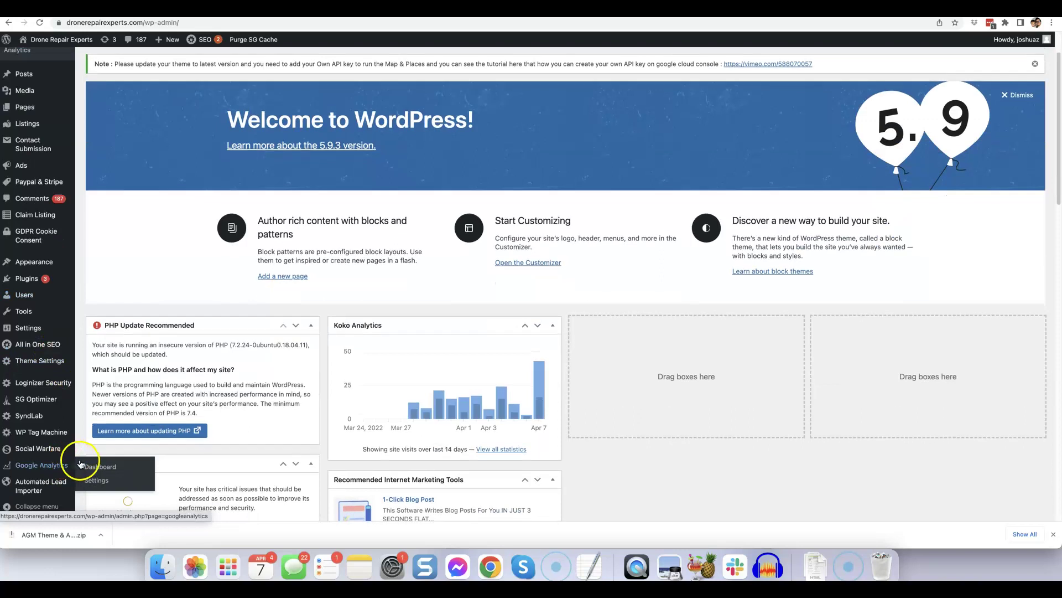
scroll(58, 474, down, 2)
mouse_move(42, 486)
scroll(42, 486, down, 1)
click(99, 480)
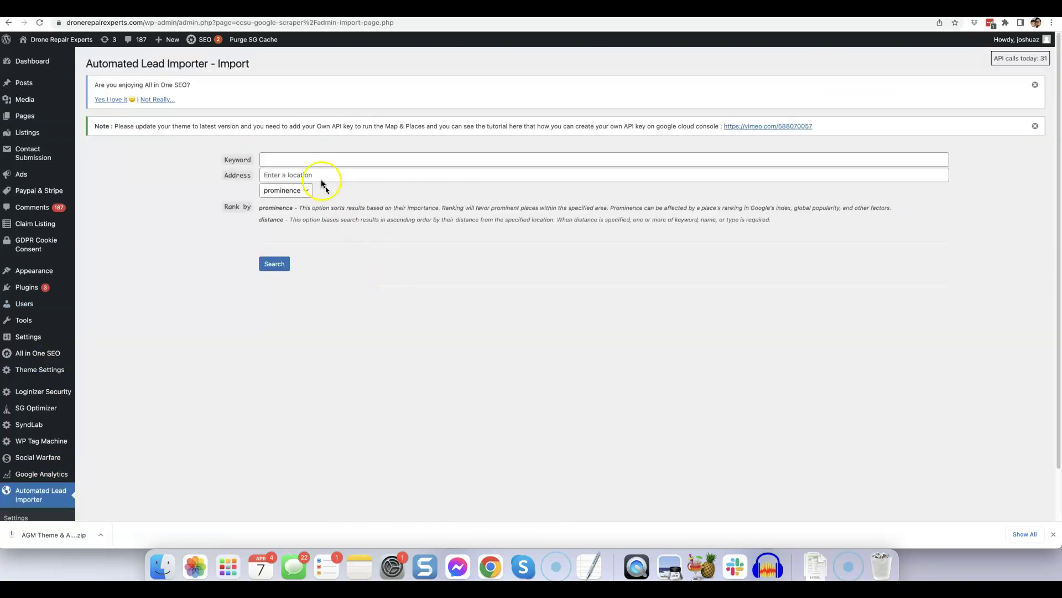
Search the lead importer for the keyword "drone repair" with the address "jacksonville"
click(341, 160)
text(drone repair)
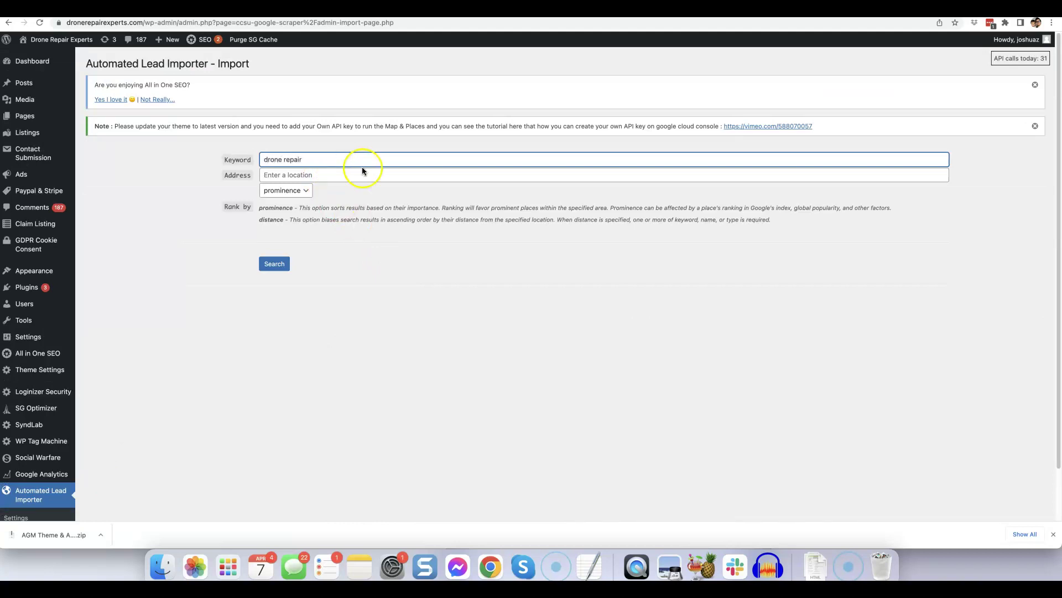
click(356, 174)
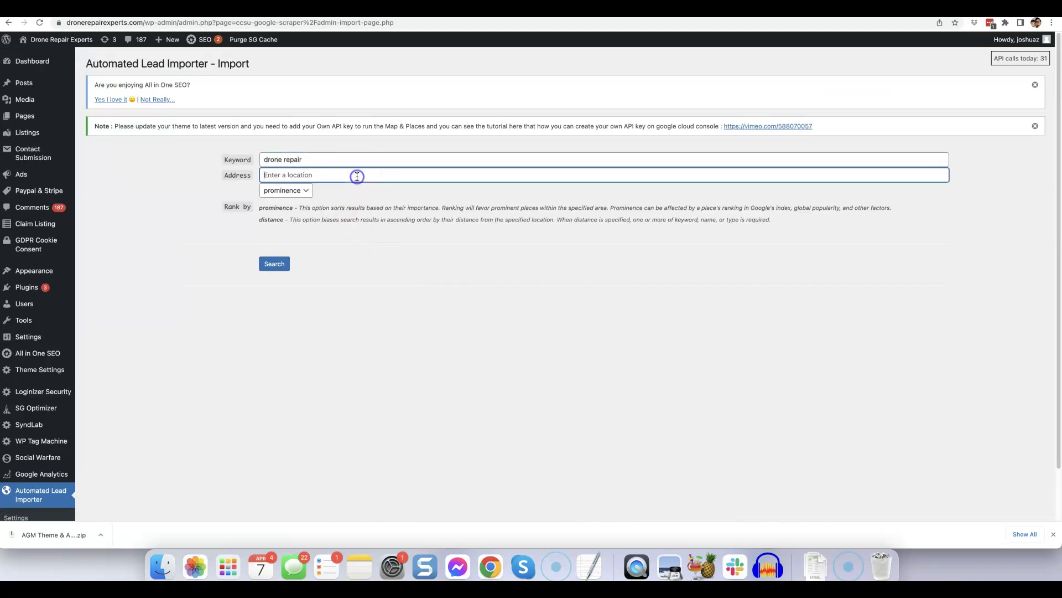
text(kac)
key(BackSpace)
key(BackSpace)
key(BackSpace)
text(J)
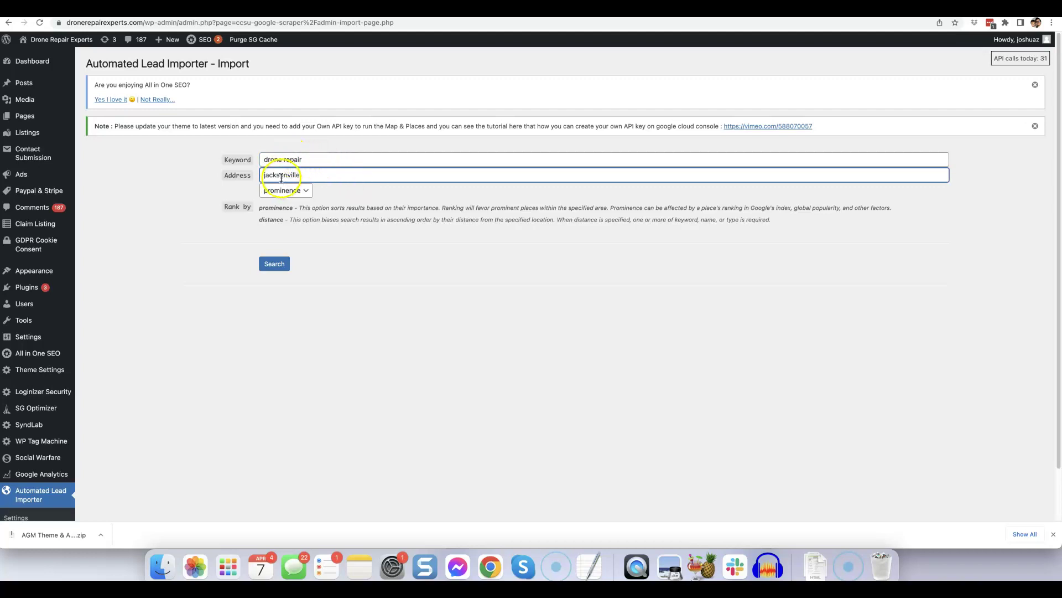
click(274, 264)
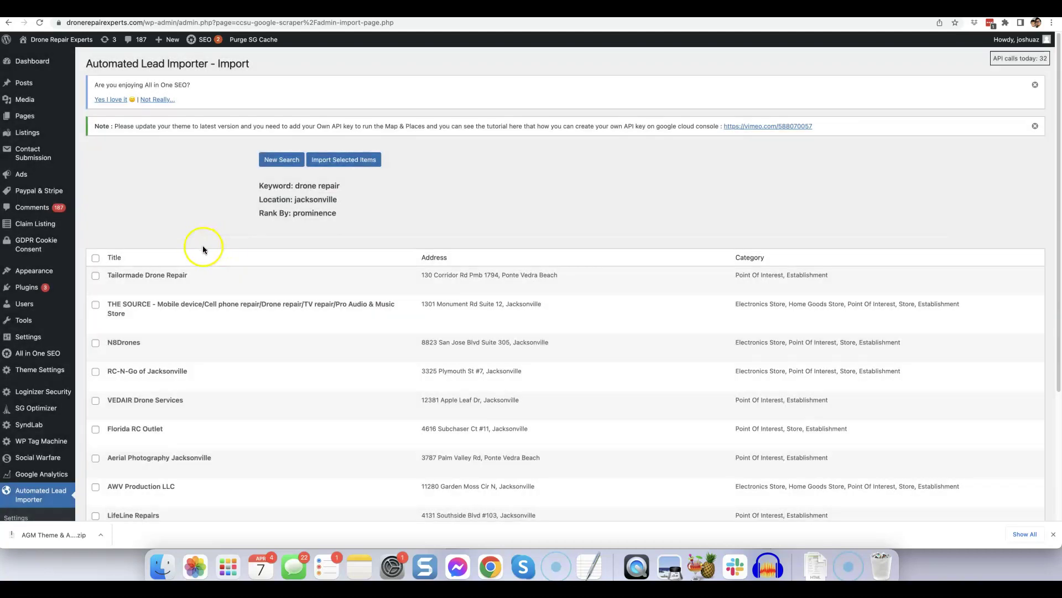
Import the first five search results, from Tailormade Drone Repair through VEDAIR Drone Services, as listings
scroll(204, 245, down, 2)
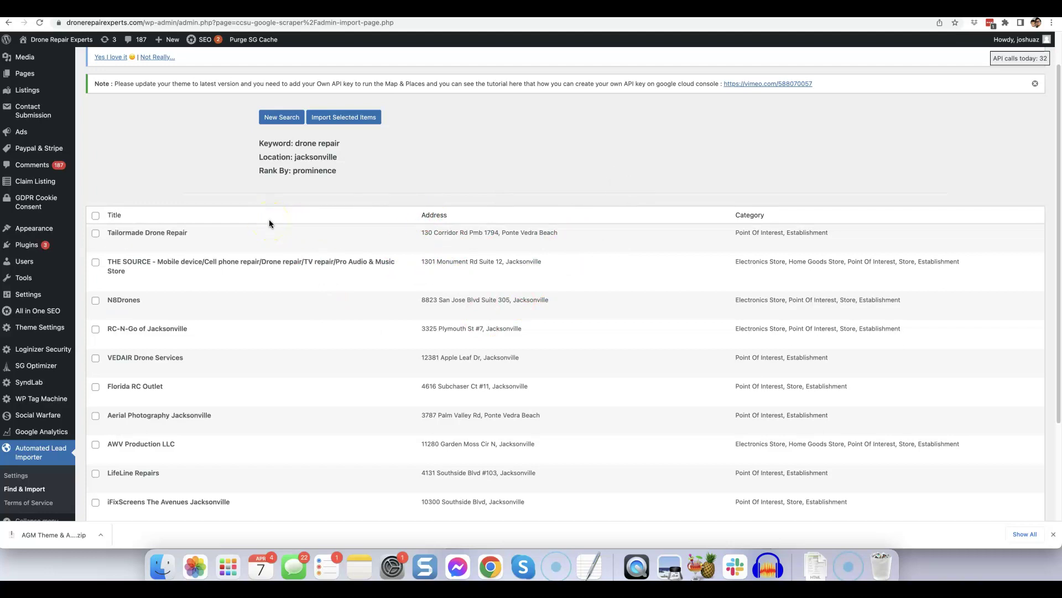
click(95, 234)
click(95, 262)
click(95, 300)
click(95, 329)
click(95, 358)
click(350, 124)
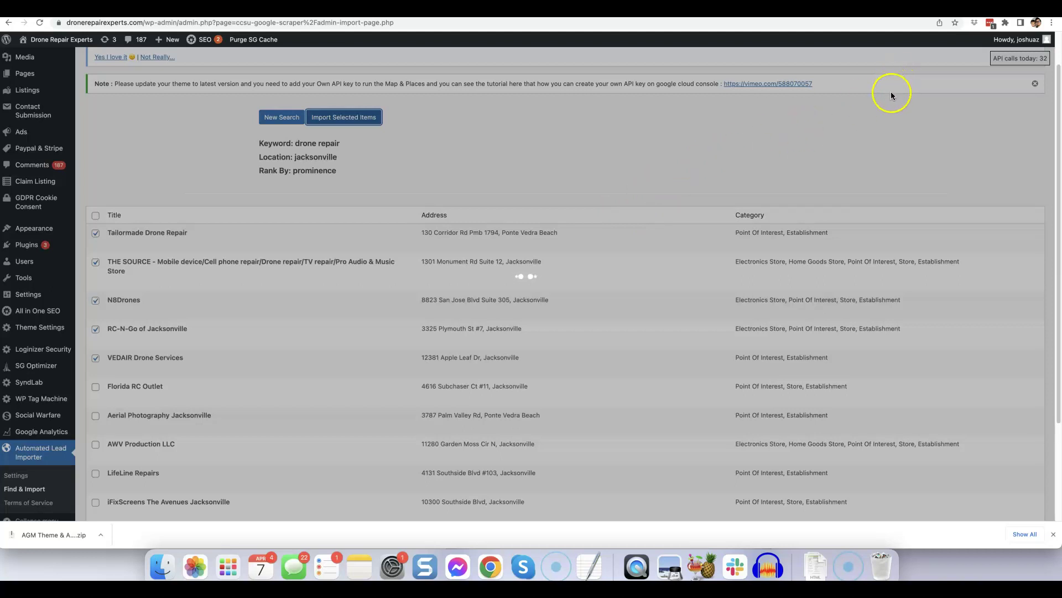
Check the Drone Repair Experts front page for the imported Jacksonville businesses on the map and under New Listings
key(ctrl+Tab)
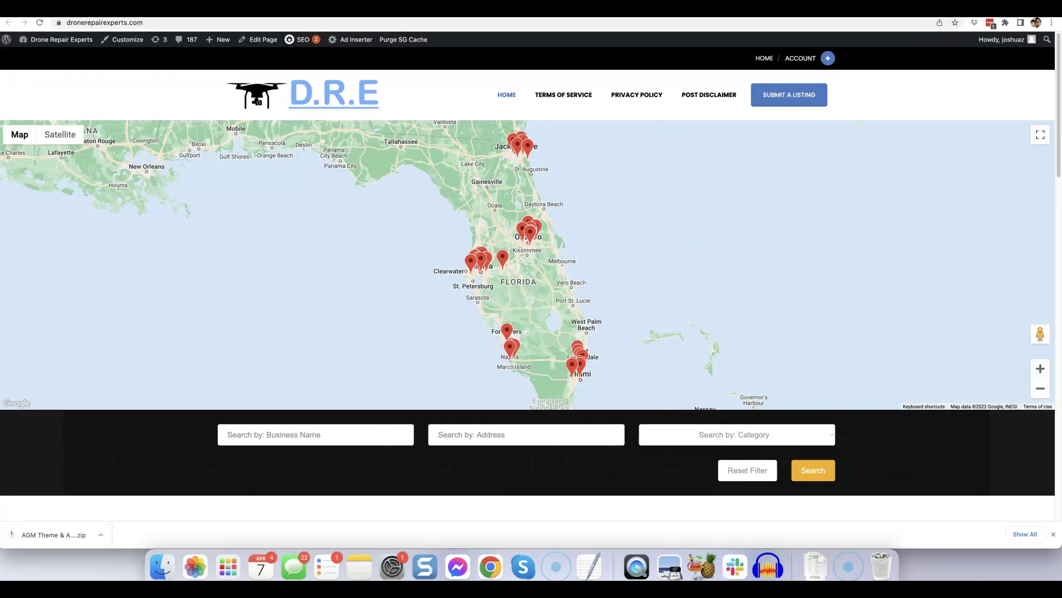
key(ctrl+Tab)
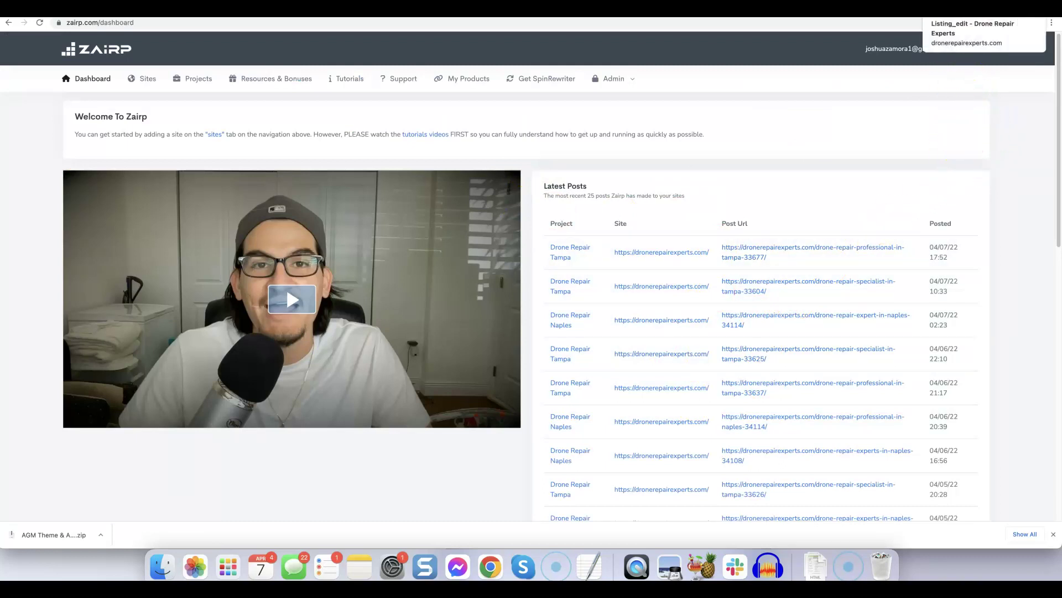
click(960, 8)
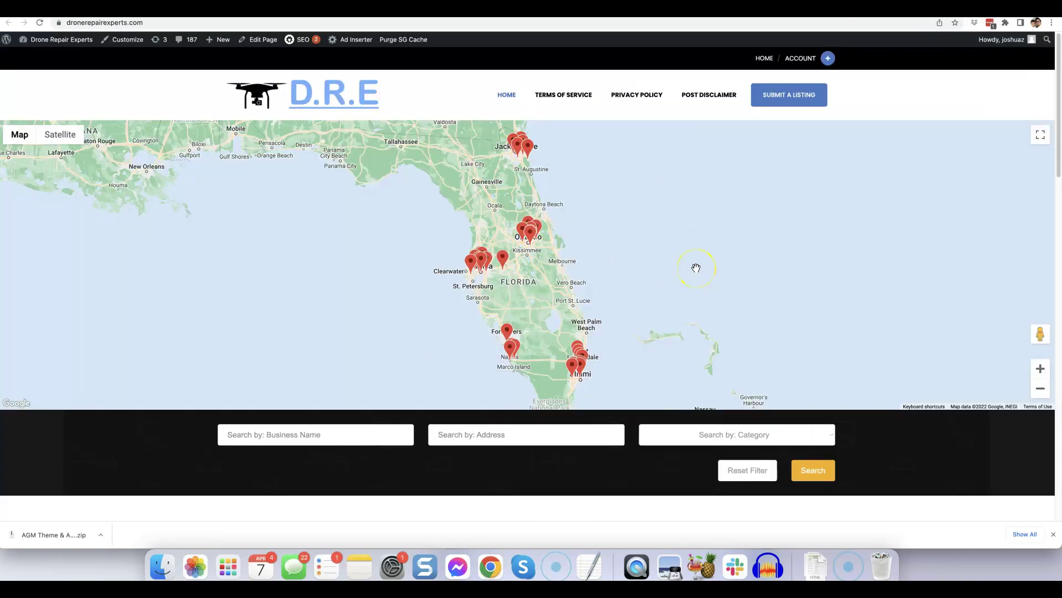
scroll(630, 463, down, 6)
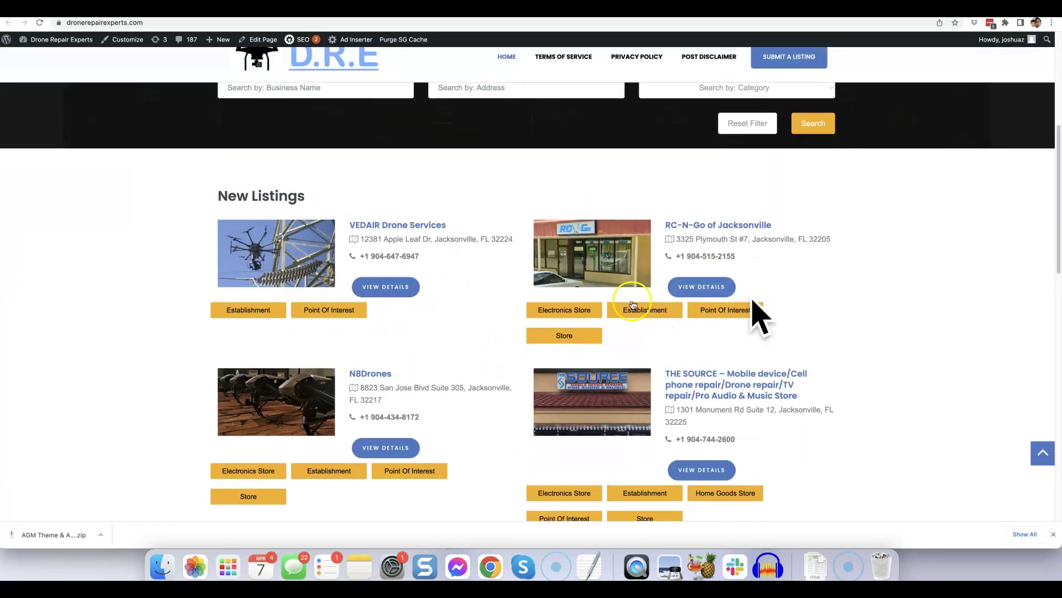
scroll(765, 243, up, 2)
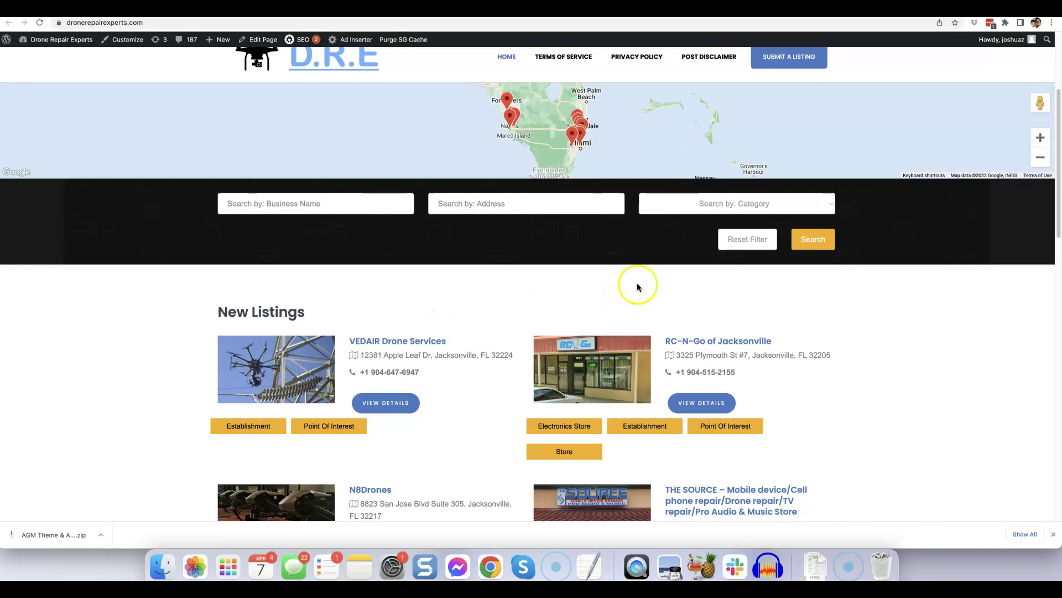
scroll(690, 289, up, 2)
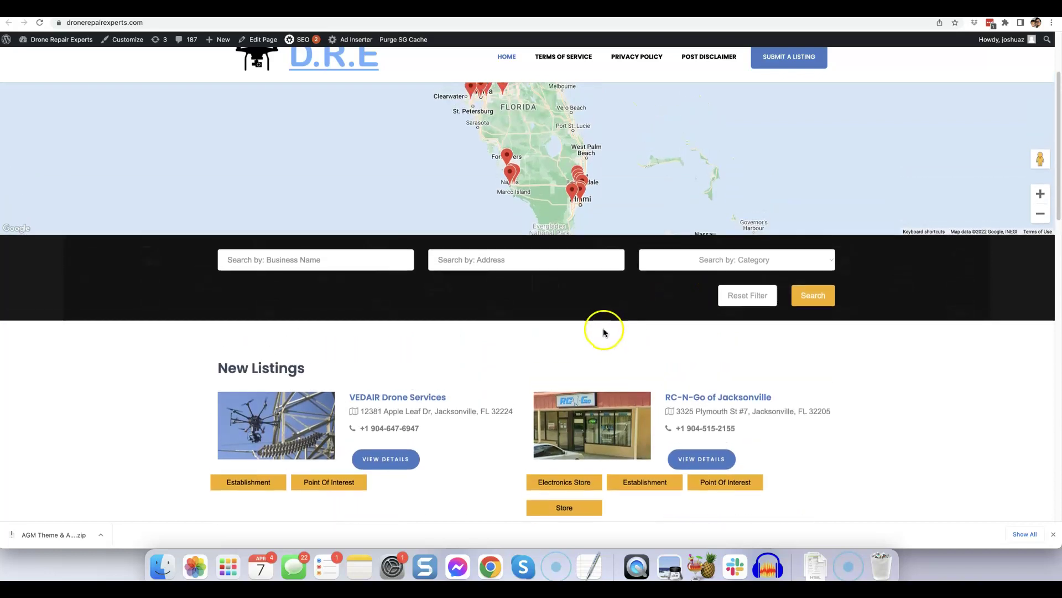
scroll(612, 330, up, 3)
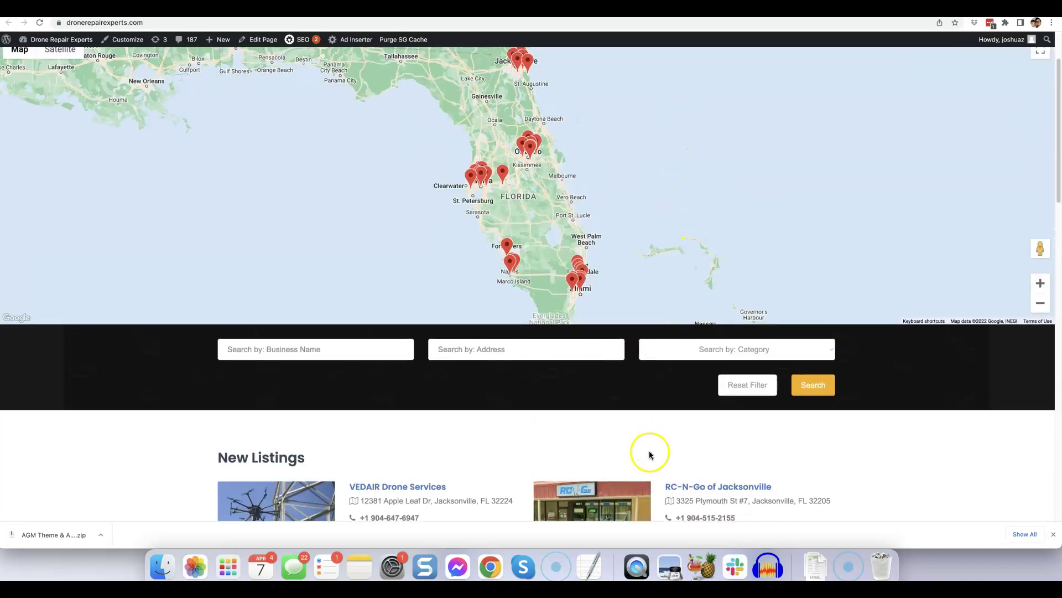
scroll(650, 453, up, 3)
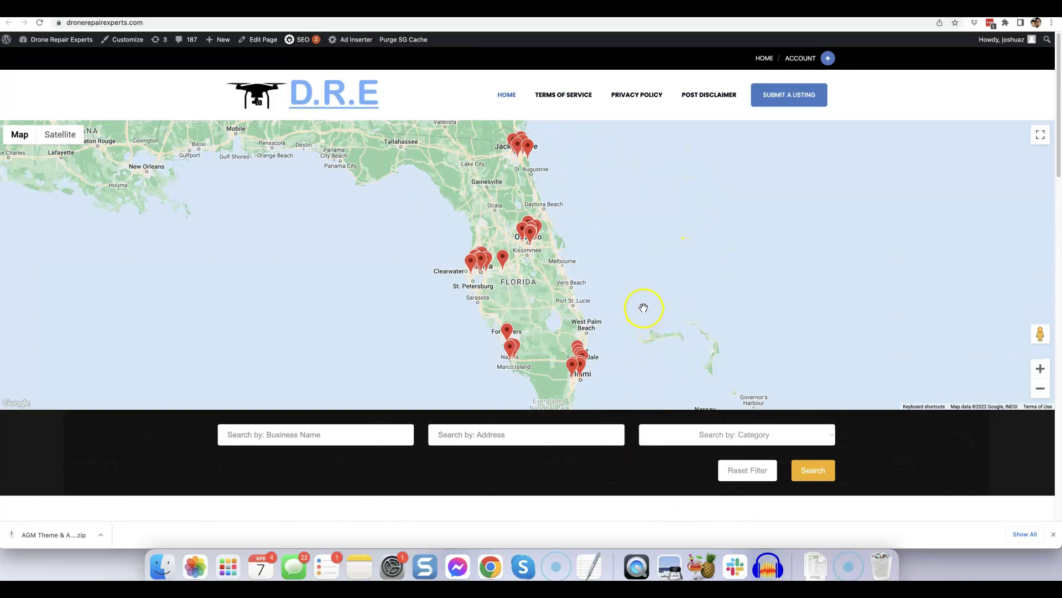